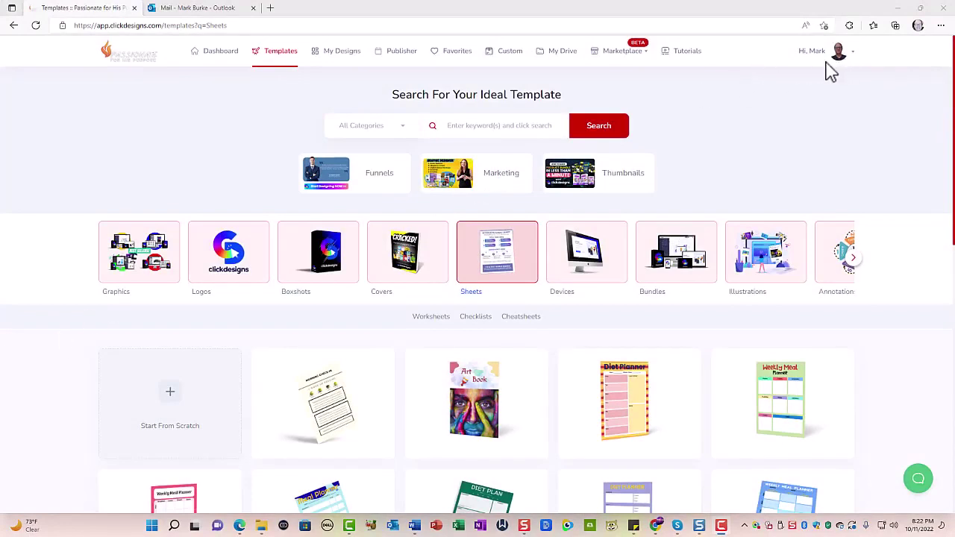
Filter the template gallery to Sheets > Checklists and scroll through the results.
left_click(271, 53)
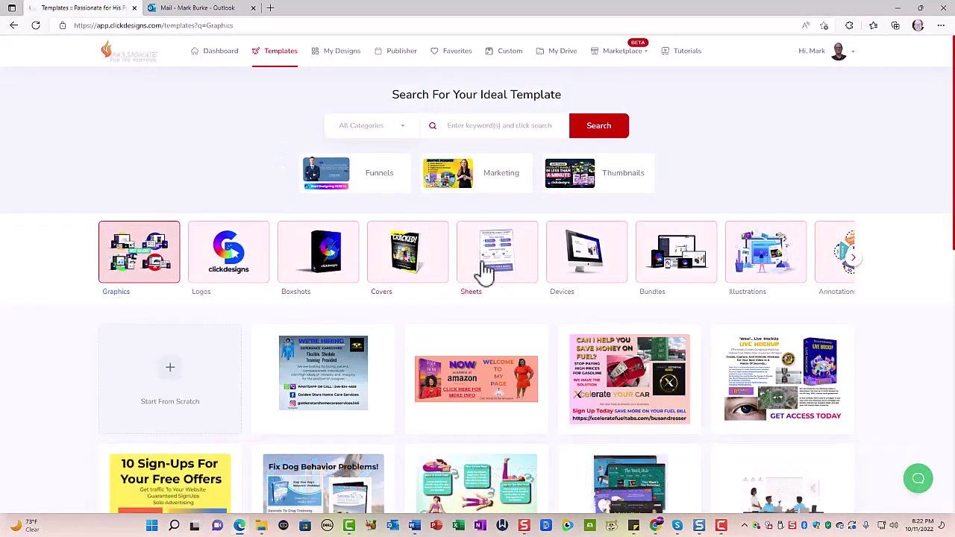
left_click(496, 272)
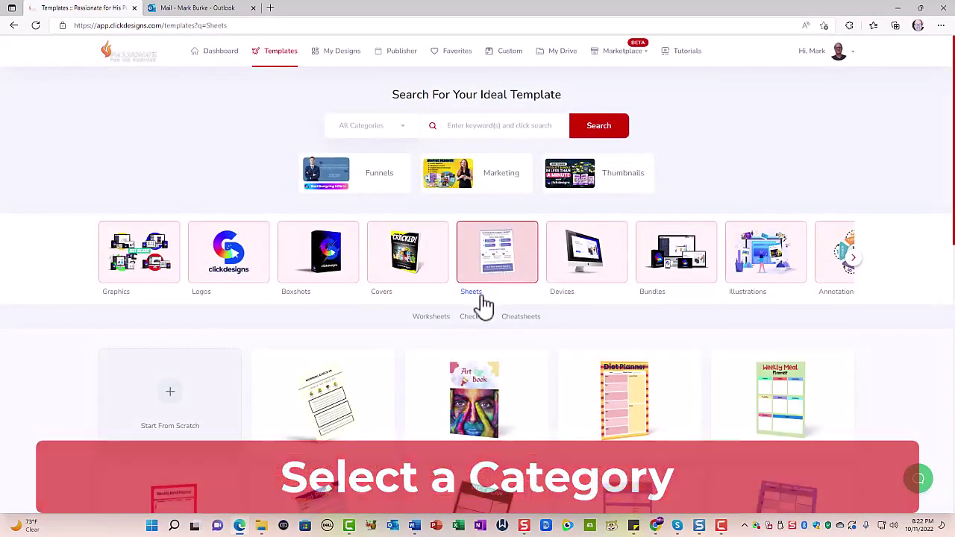
left_click(477, 319)
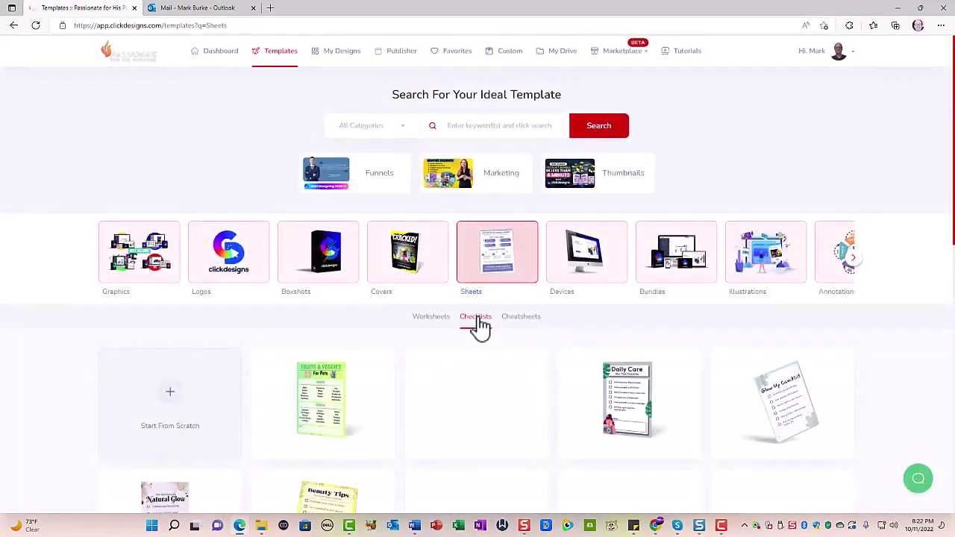
scroll(455, 362, "down", 1)
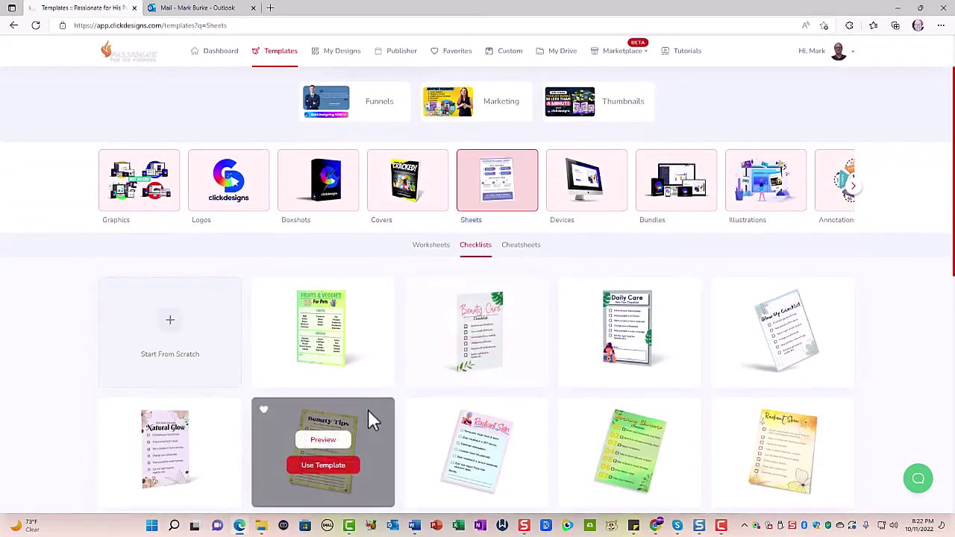
scroll(377, 420, "down", 2)
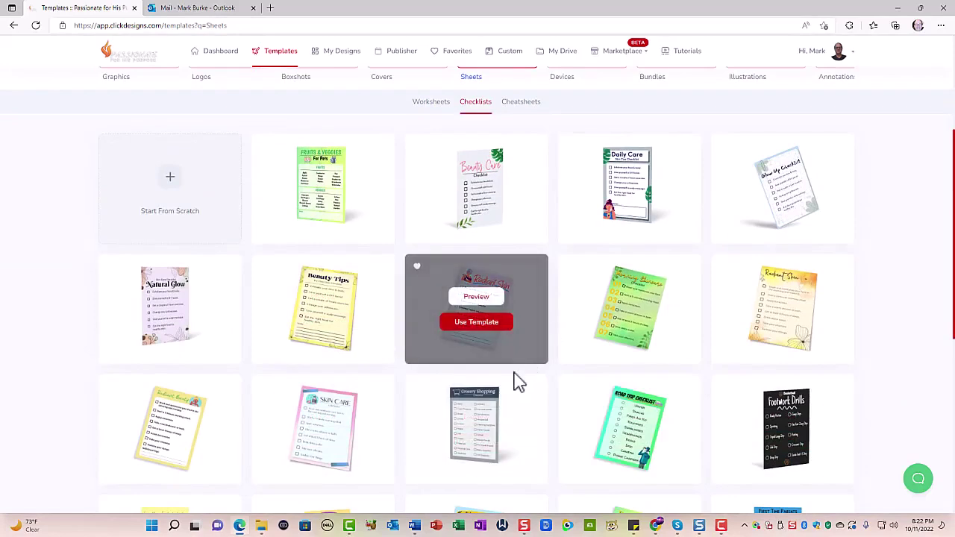
Use the Grocery Shopping checklist template to create a design titled template2.
mouse_move(476, 425)
left_click(481, 449)
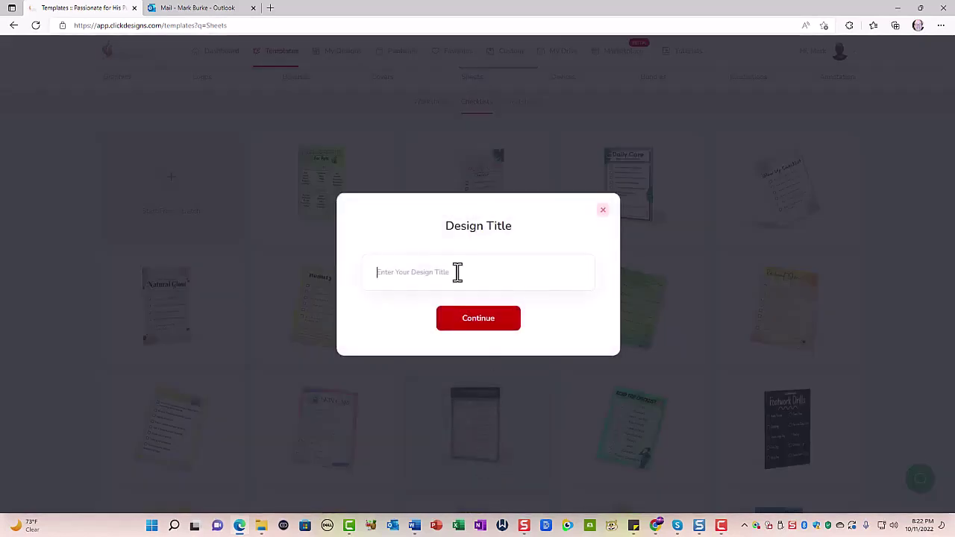
type("Yr")
key("BackSpace")
type("yrs")
key("BackSpace")
key("BackSpace")
key("BackSpace")
type("y")
type("r")
key("BackSpace")
key("BackSpace")
type("template2")
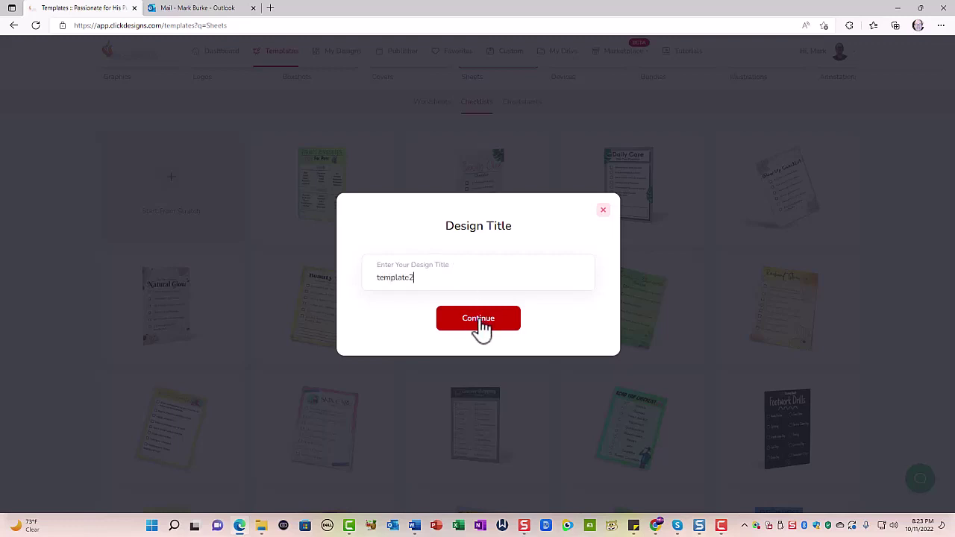
left_click(481, 320)
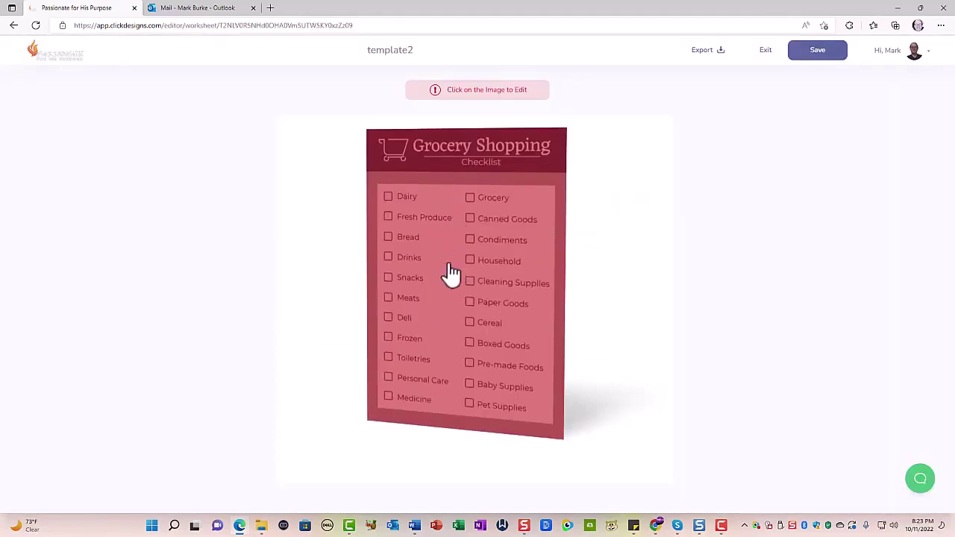
mouse_move(466, 284)
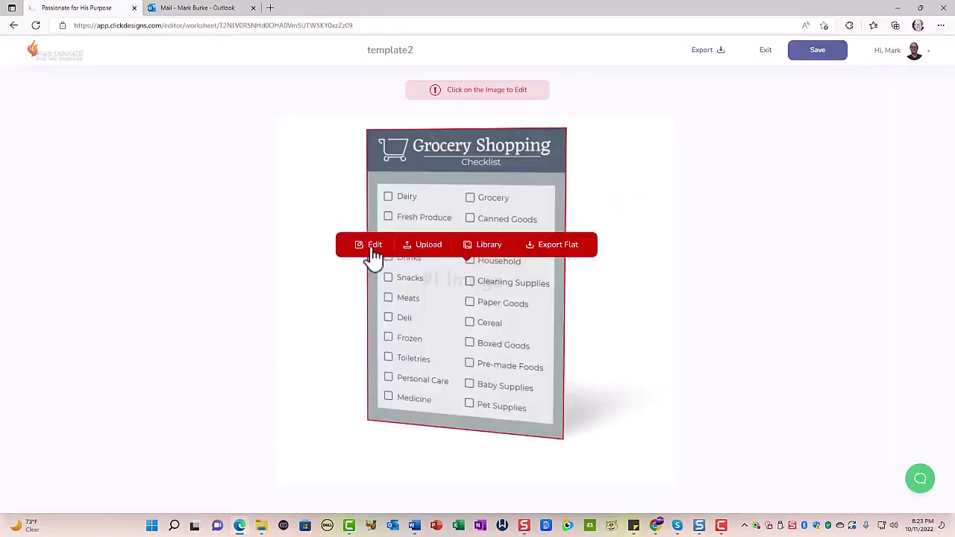
Open the Grocery Shopping checklist in the full editor, zoomed out to 60%.
left_click(373, 253)
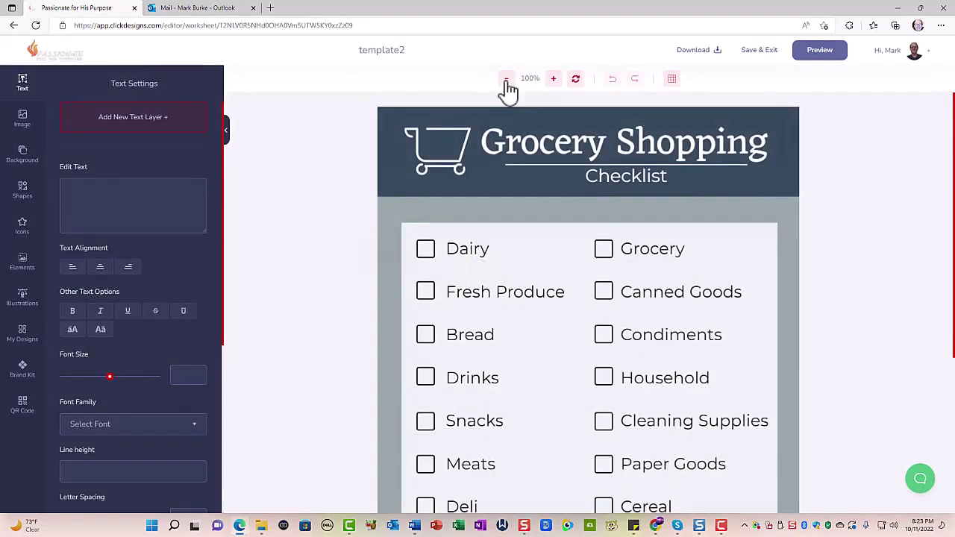
left_click(507, 79)
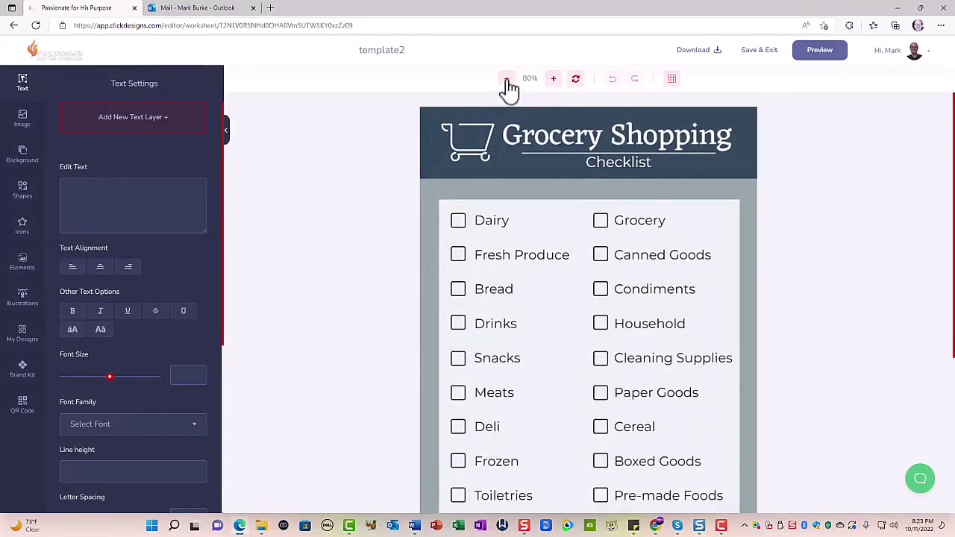
left_click(507, 79)
left_click(506, 79)
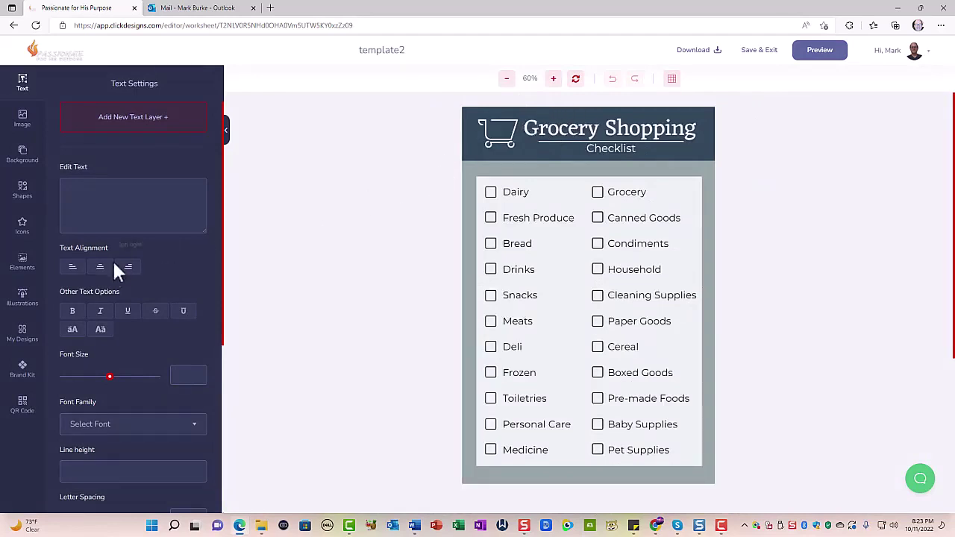
Show the ready-made Templates library via My Designs and My Templates.
left_click(26, 346)
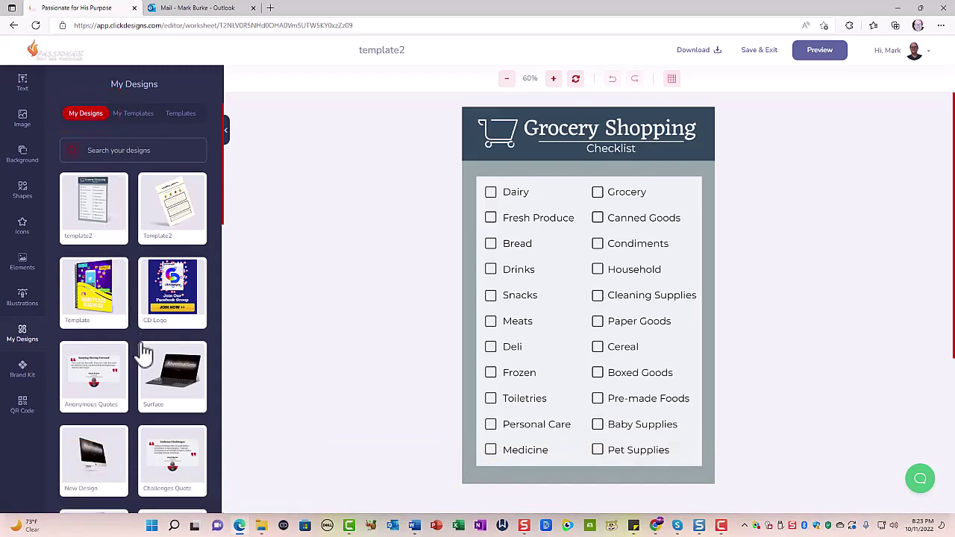
left_click(133, 114)
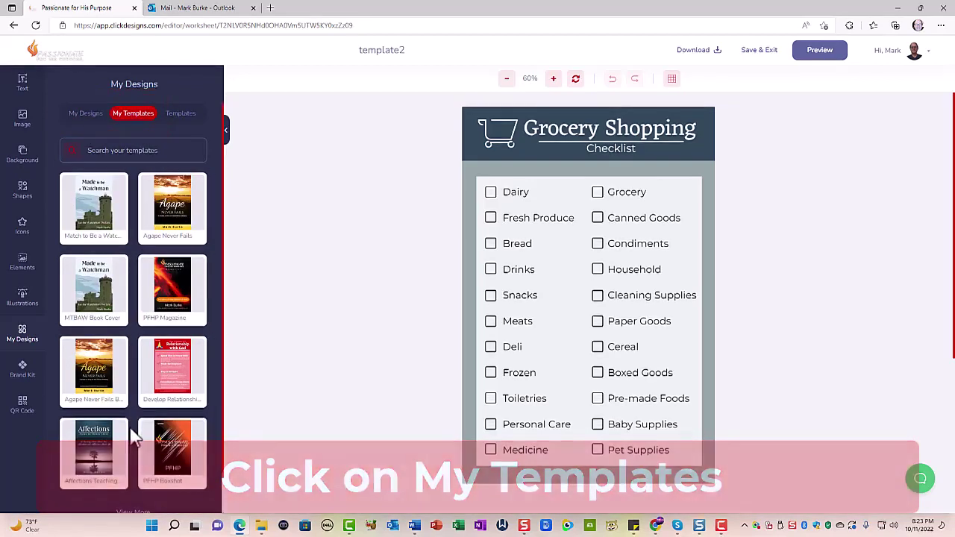
scroll(133, 431, "down", 1)
scroll(131, 431, "up", 1)
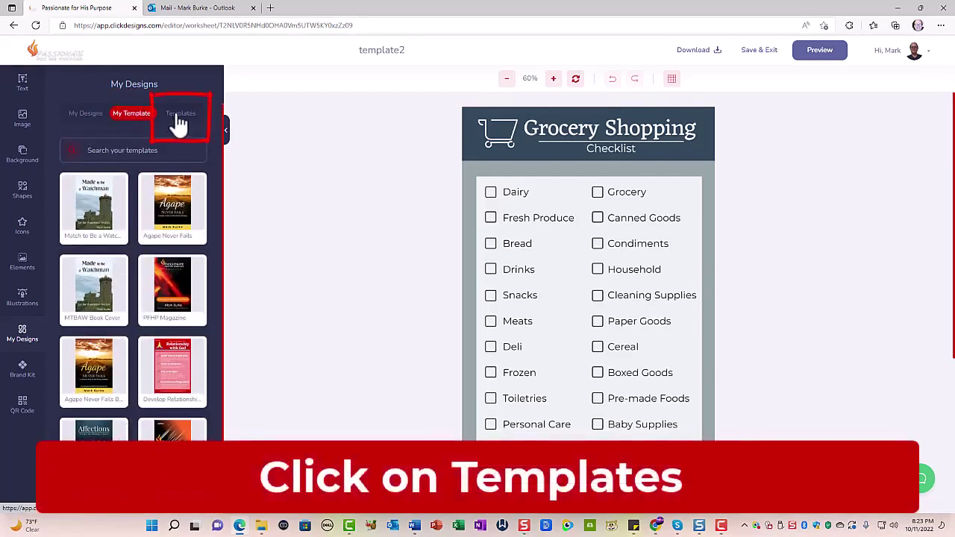
left_click(175, 122)
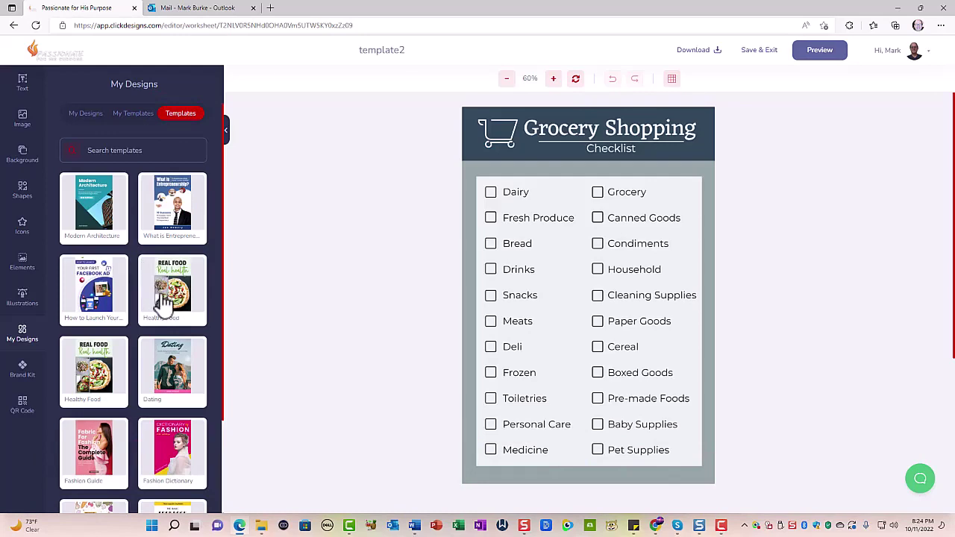
Load the Healthy Food template, then replace it with the Basic Cook Book template.
left_click(163, 302)
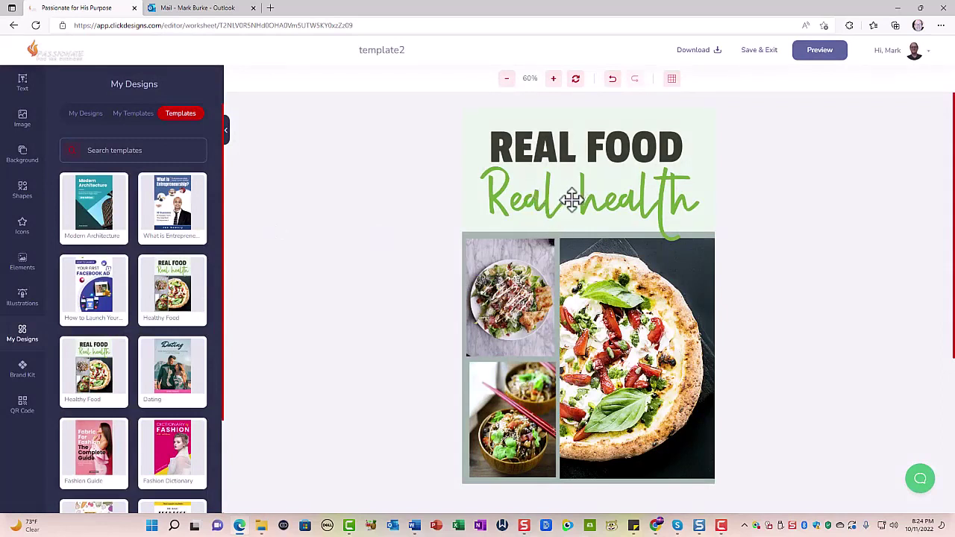
scroll(159, 422, "down", 2)
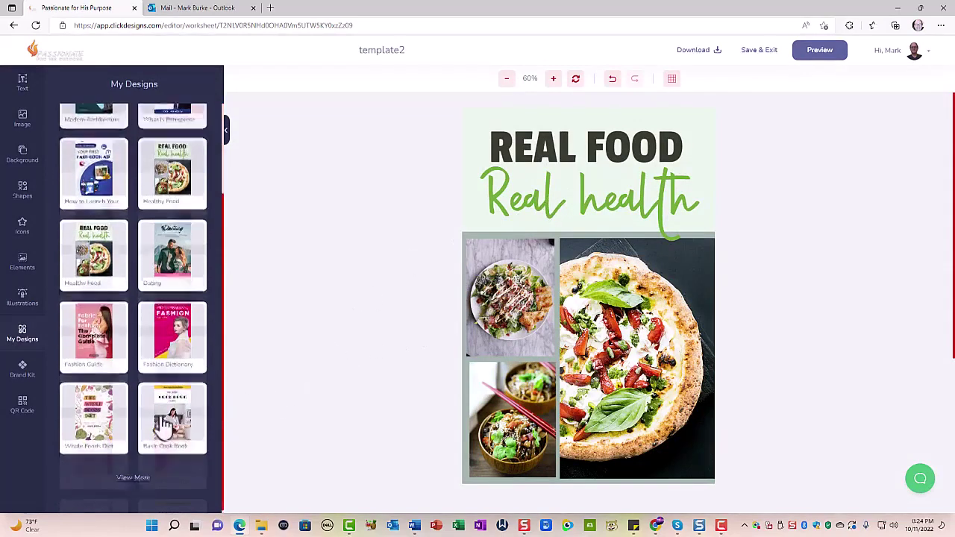
left_click(177, 423)
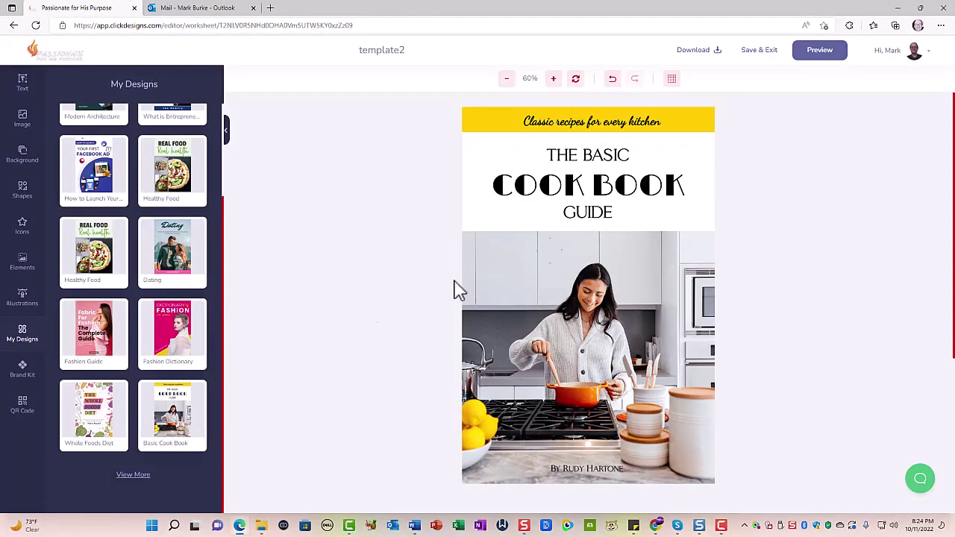
Preview the cookbook design in 3D, then save it as template2 and exit to My Designs.
left_click(821, 58)
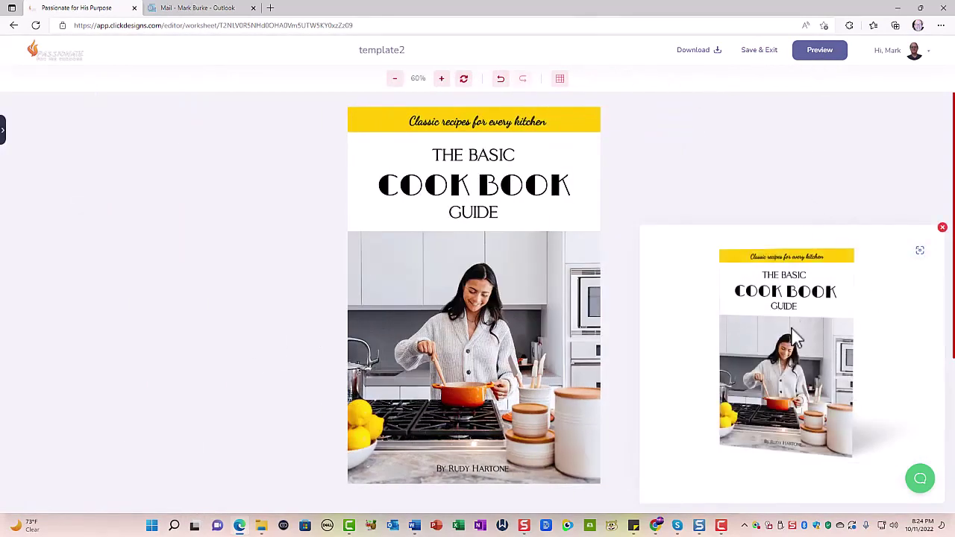
left_click(942, 227)
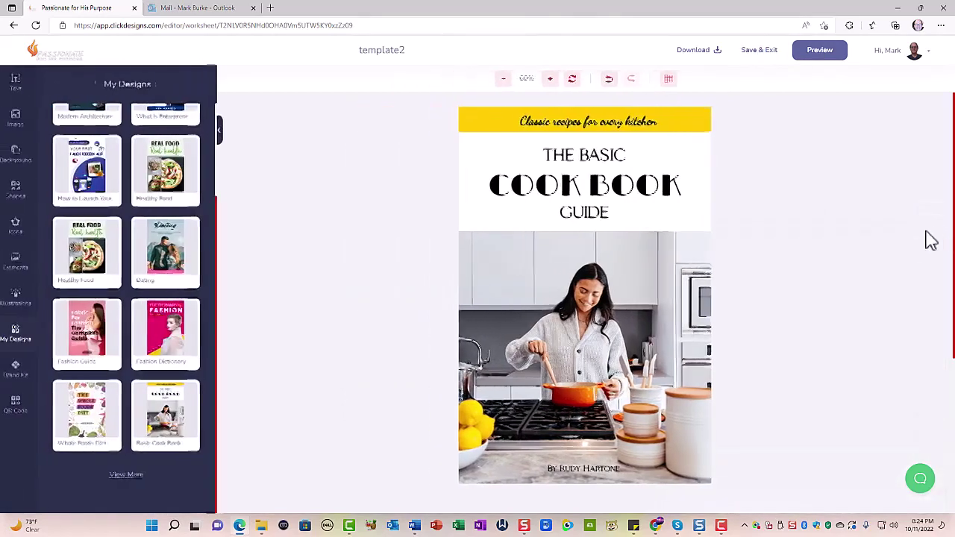
left_click(762, 57)
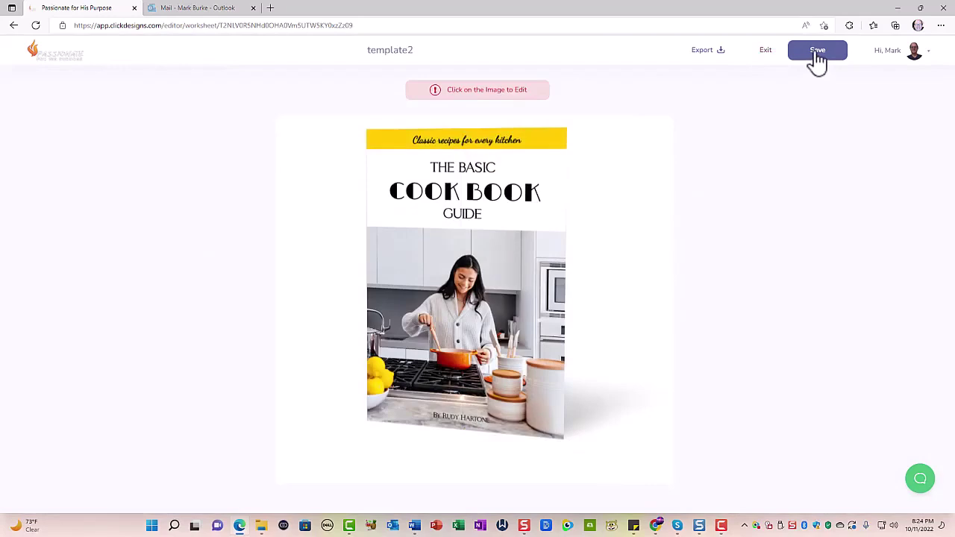
left_click(818, 60)
left_click(765, 57)
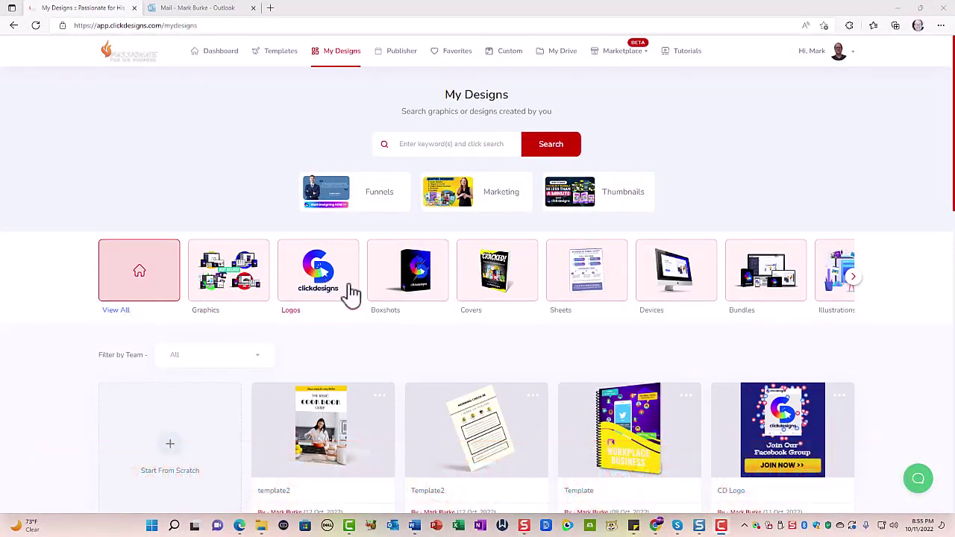
mouse_move(476, 411)
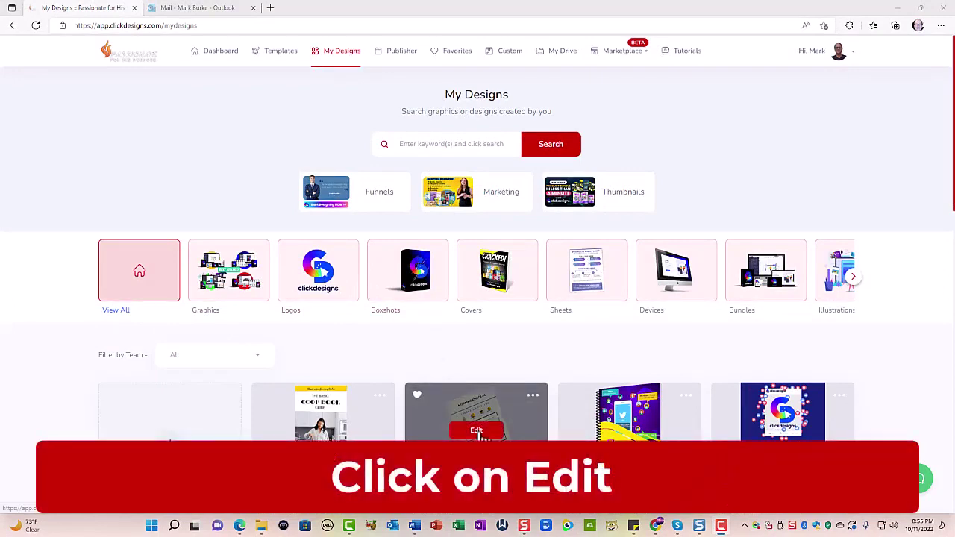
Open the Template2 Morning Check-in design from My Designs.
left_click(475, 430)
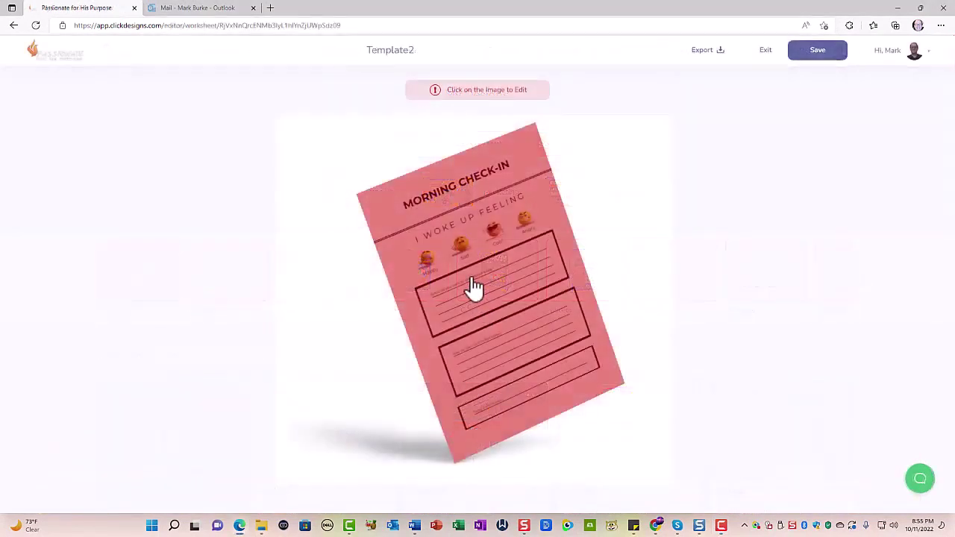
mouse_move(490, 292)
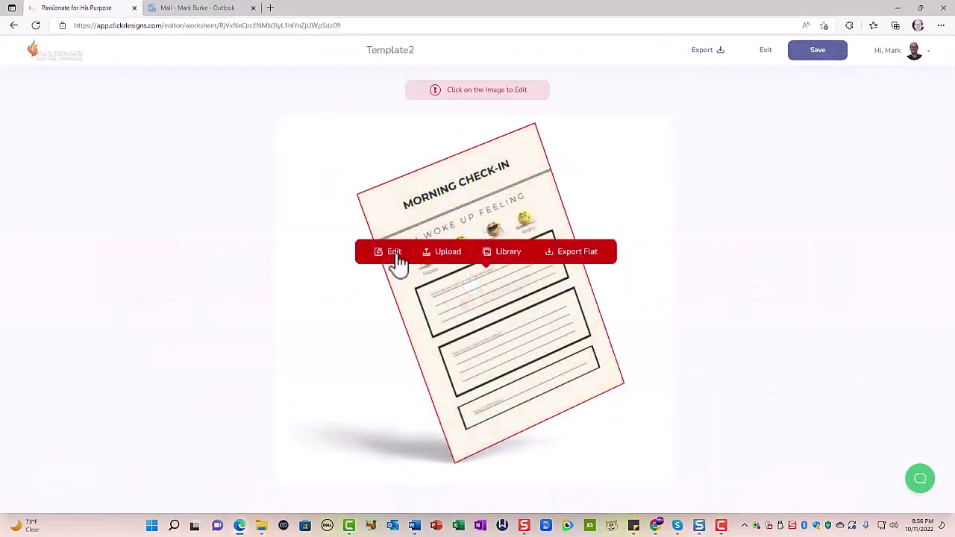
Edit Template2 in the full editor and show the My Designs list beside it.
left_click(396, 261)
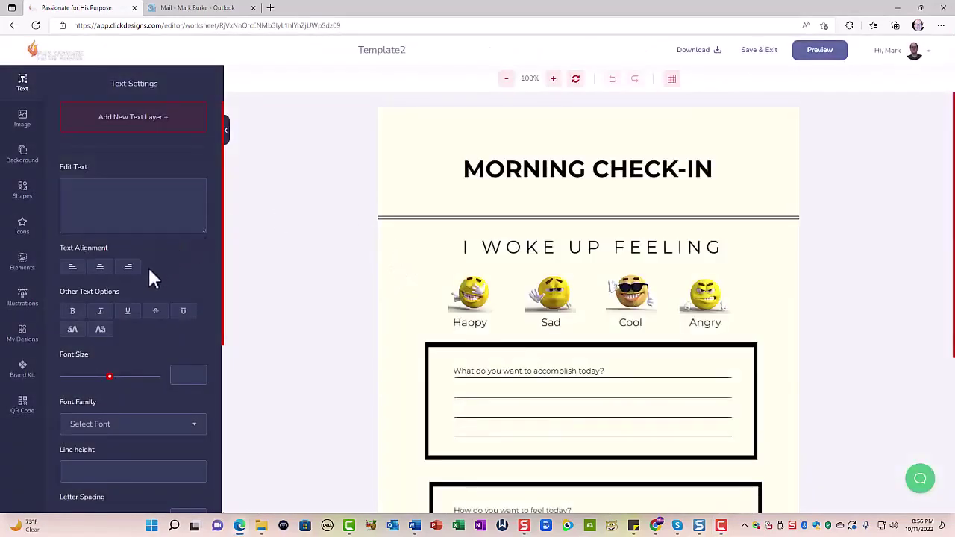
left_click(27, 344)
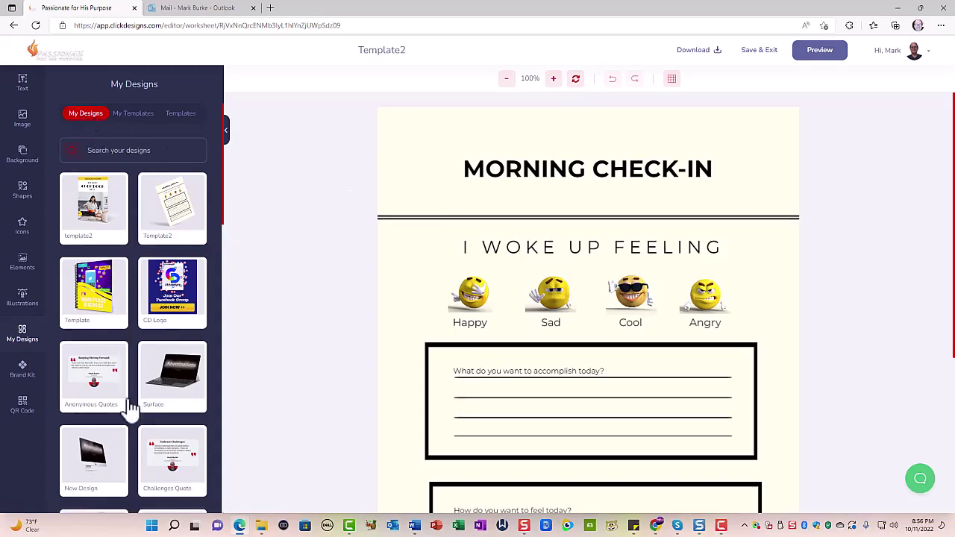
Search saved designs for 'head', then load more entries in the My Templates list.
left_click(119, 150)
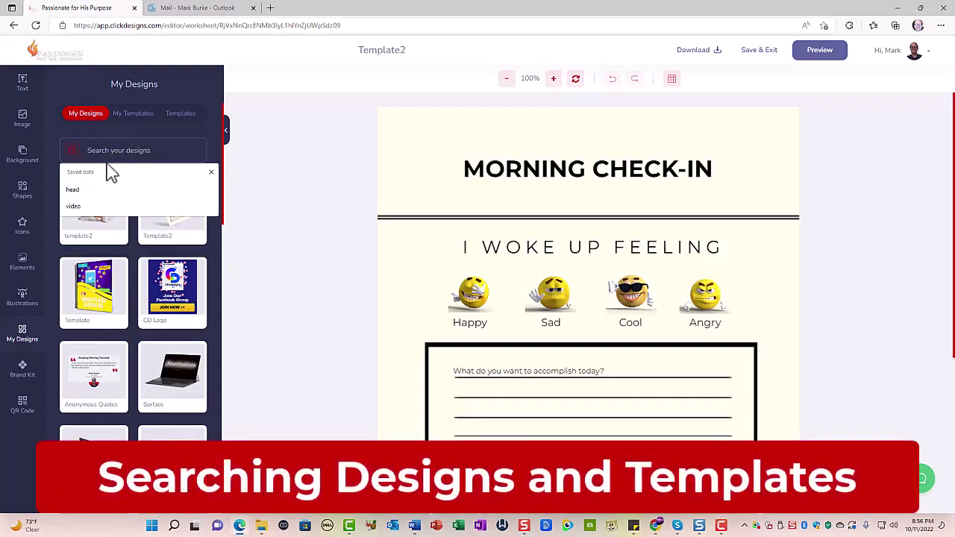
type("head")
key("Return")
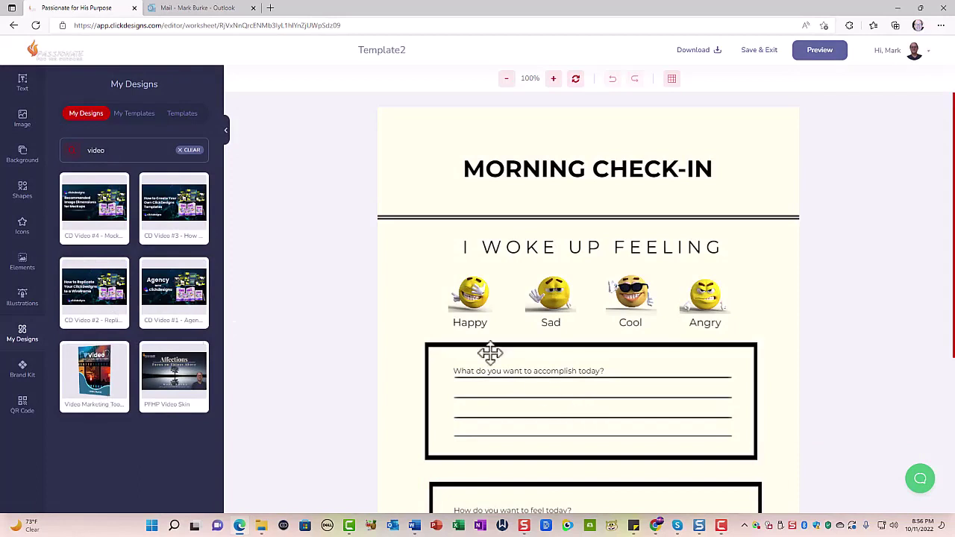
left_click(135, 116)
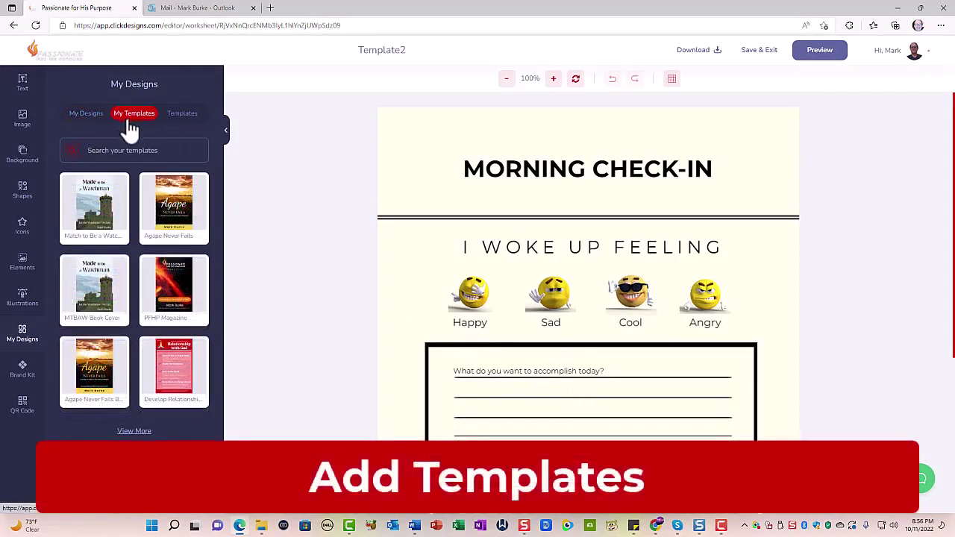
left_click(134, 438)
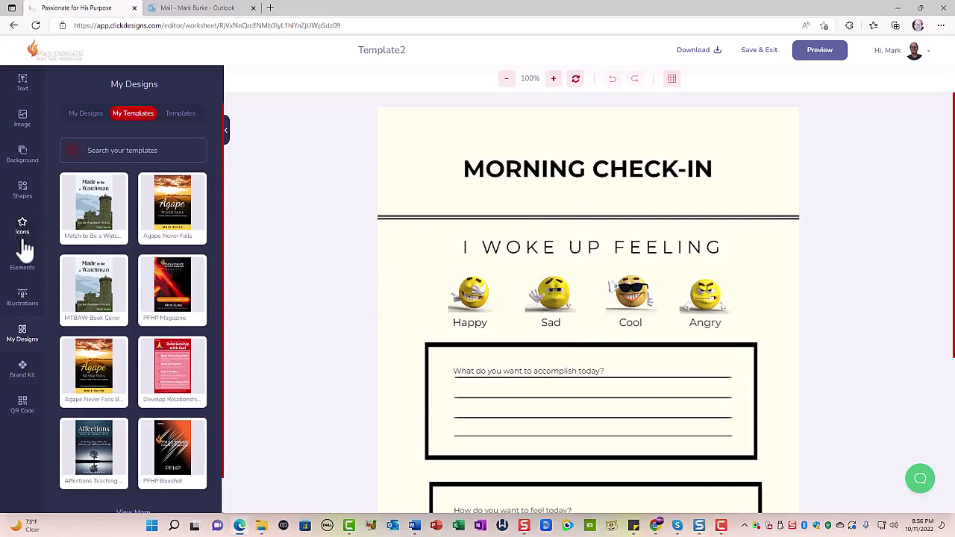
Add the Passionate for His Purpose brand logo beside the MORNING CHECK-IN title at top left.
left_click(27, 382)
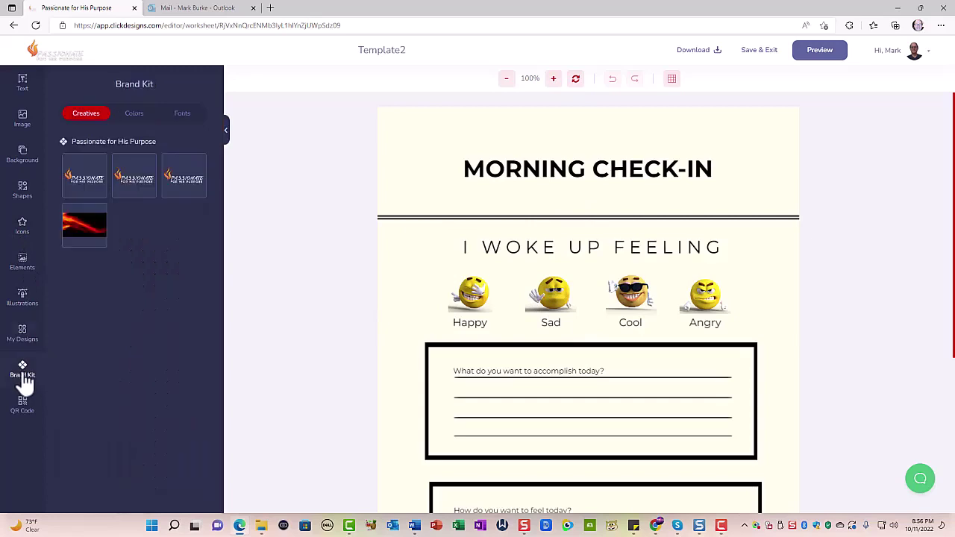
left_click(140, 193)
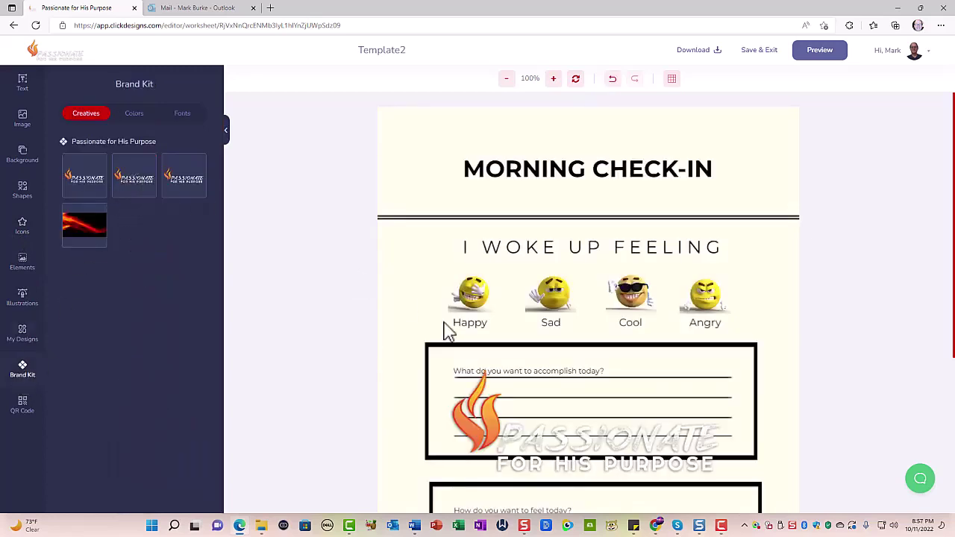
left_click(575, 447)
mouse_move(575, 448)
left_mouse_down()
mouse_move(699, 401)
mouse_move(472, 270)
mouse_move(526, 336)
mouse_move(442, 209)
mouse_move(458, 163)
mouse_move(438, 149)
left_mouse_up()
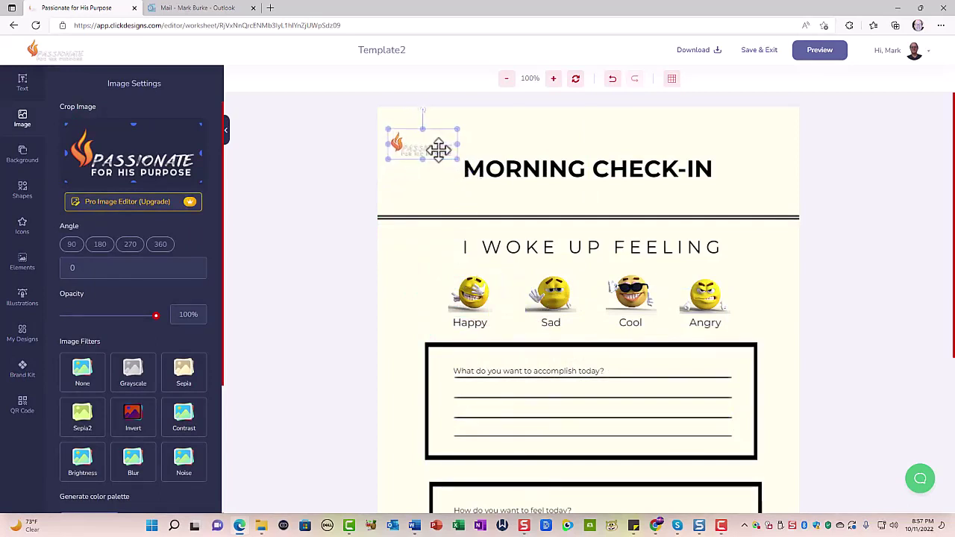
left_click(789, 205)
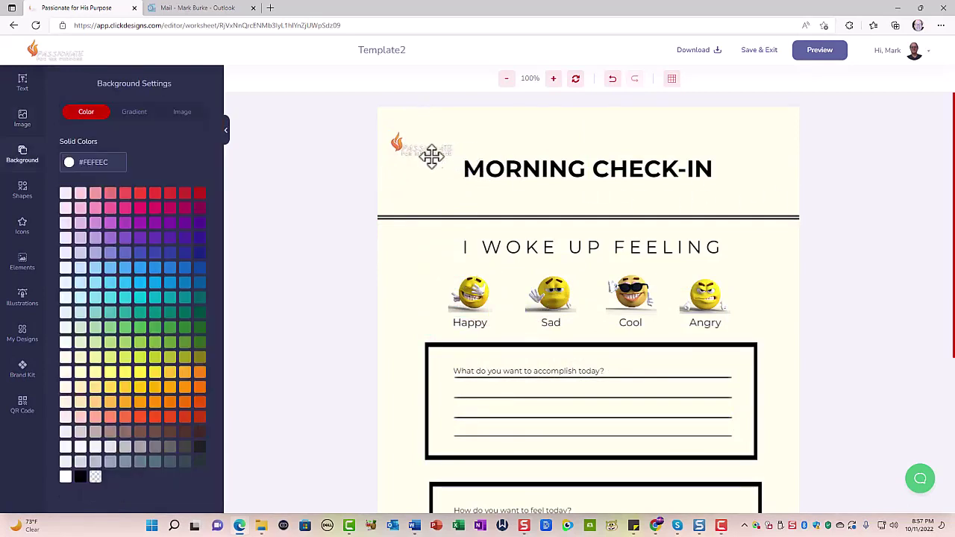
left_click_drag(431, 156, 430, 176)
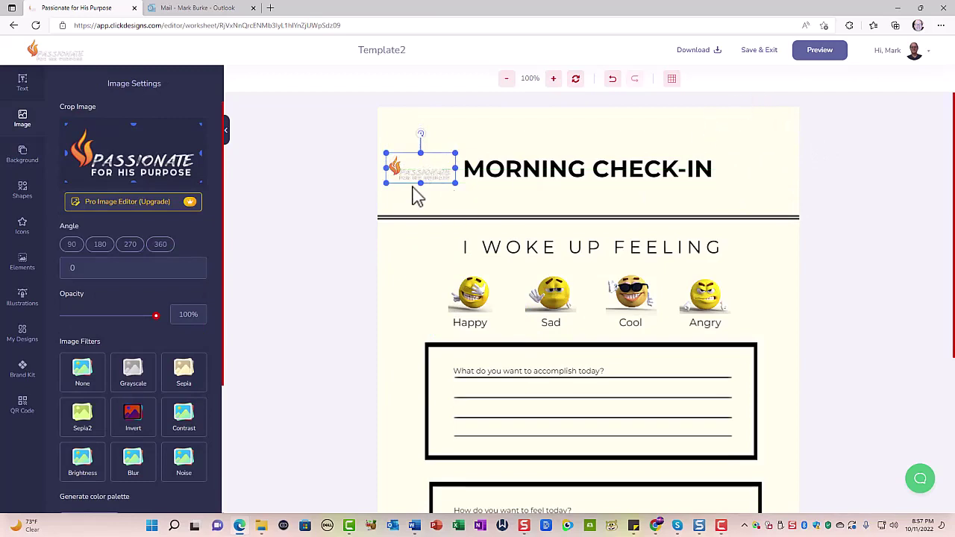
Delete the logo beside the title and browse the public template library, loading more templates.
key("Delete")
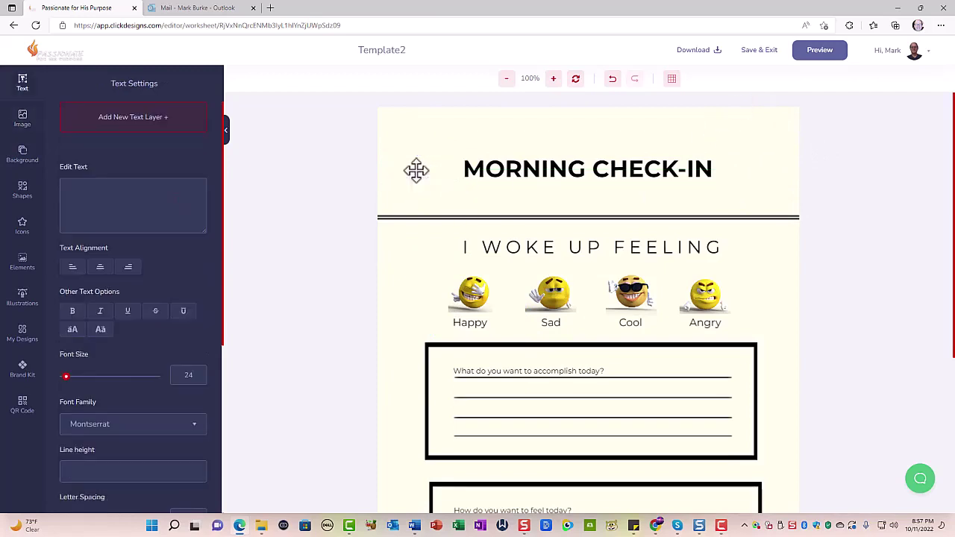
left_click(22, 336)
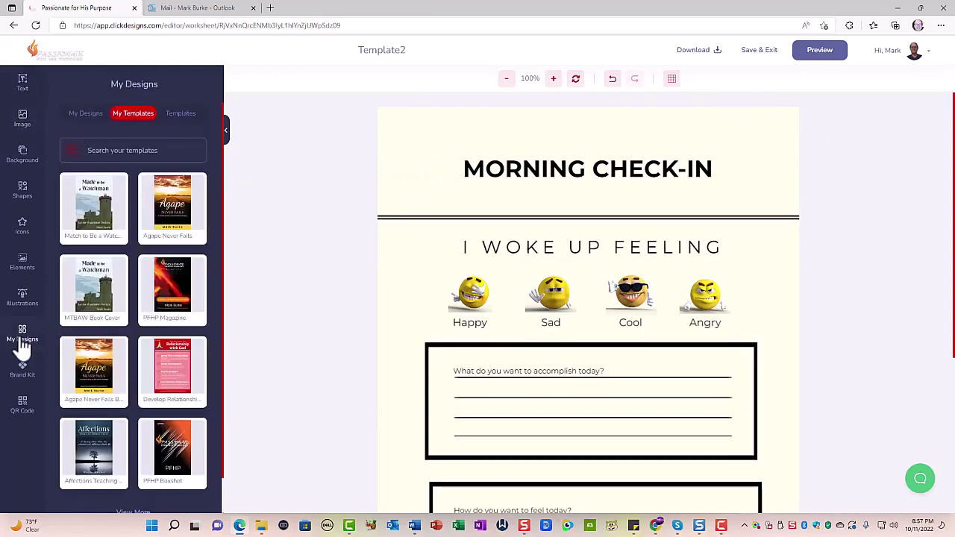
left_click(181, 115)
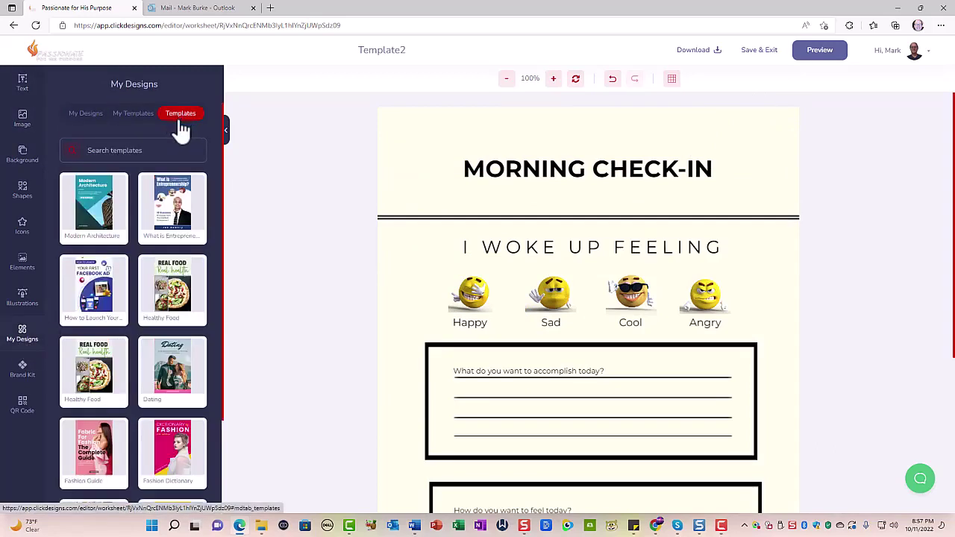
scroll(181, 348, "down", 5)
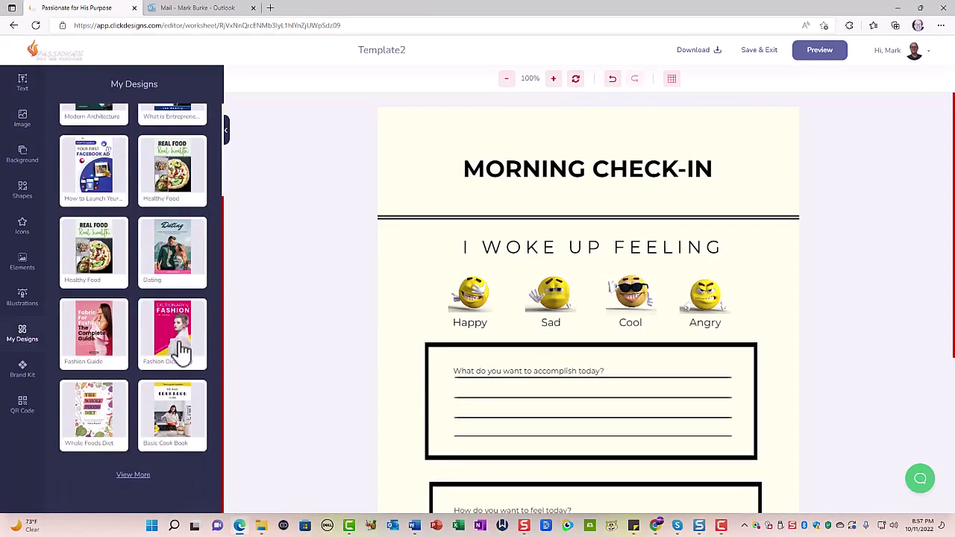
left_click(142, 478)
Scroll through the public templates, then delete the I WOKE UP FEELING heading.
scroll(142, 448, "down", 5)
scroll(141, 448, "down", 5)
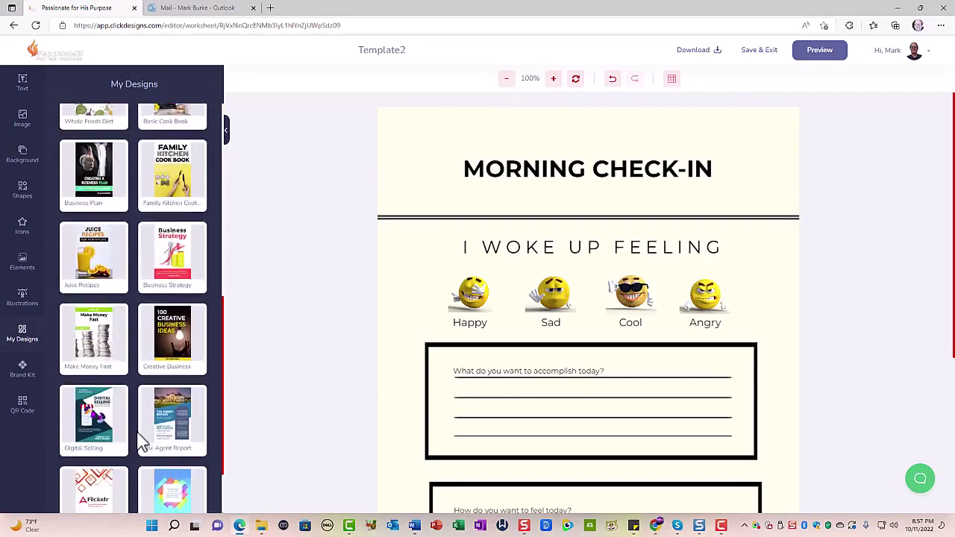
scroll(141, 443, "down", 3)
scroll(141, 443, "up", 5)
scroll(143, 444, "up", 5)
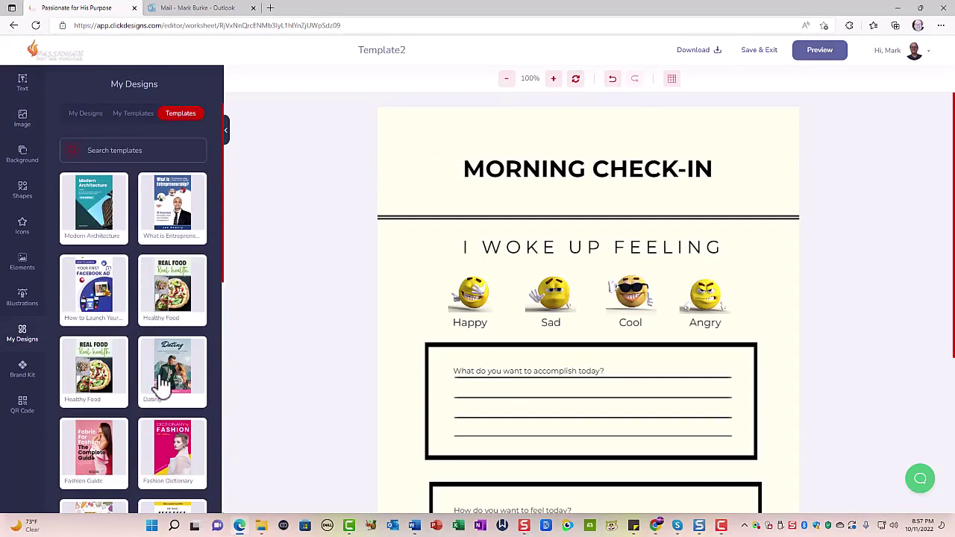
left_click(529, 247)
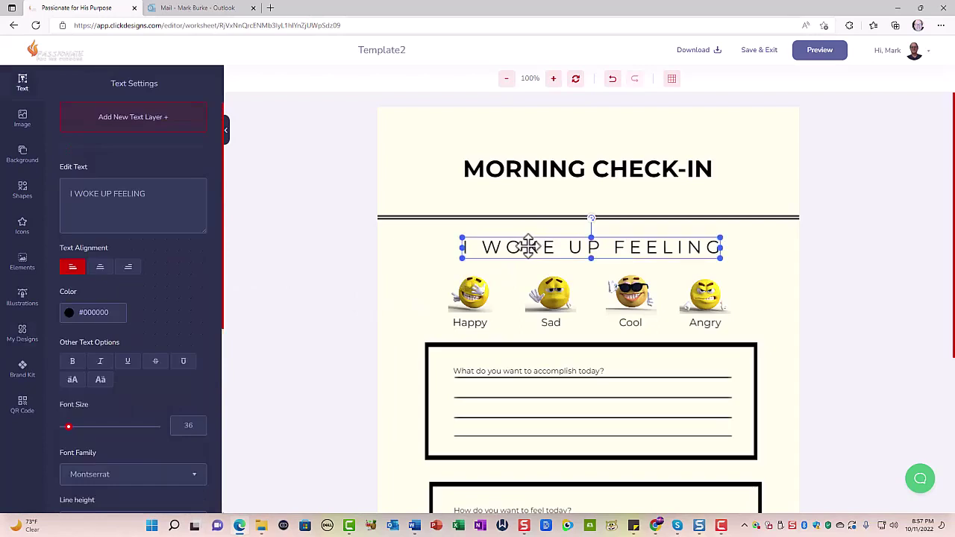
key("Delete")
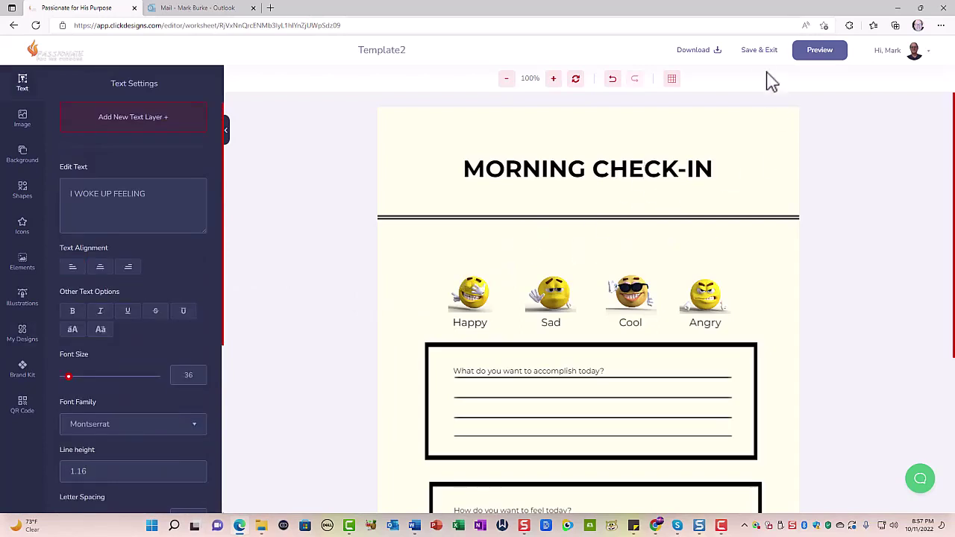
Exit the editor to the preview page and save the Morning Check-in worksheet as Template2.
left_click(760, 51)
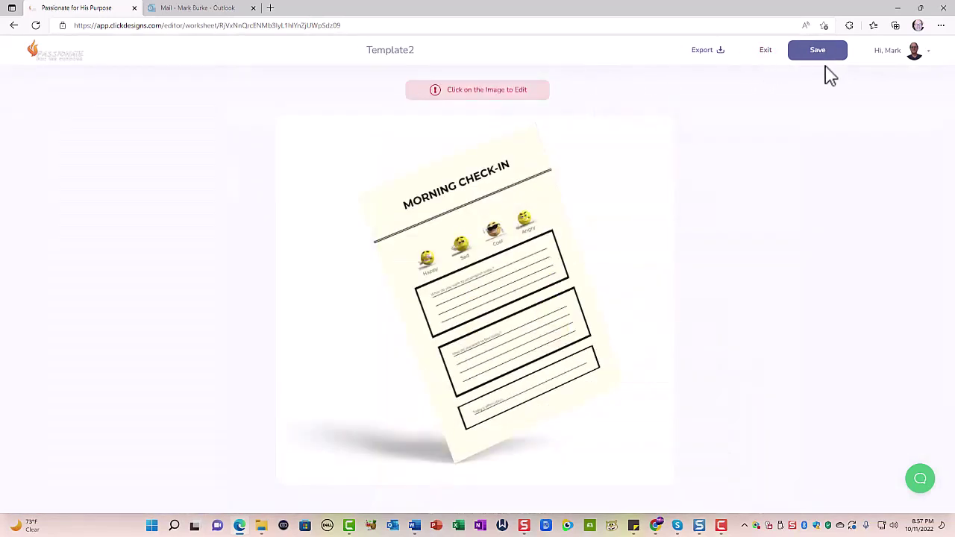
left_click(818, 60)
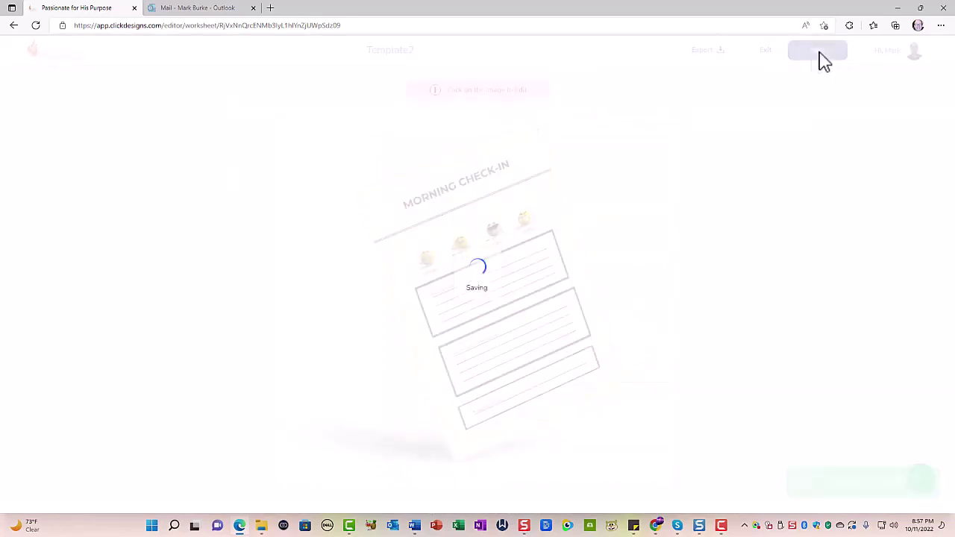